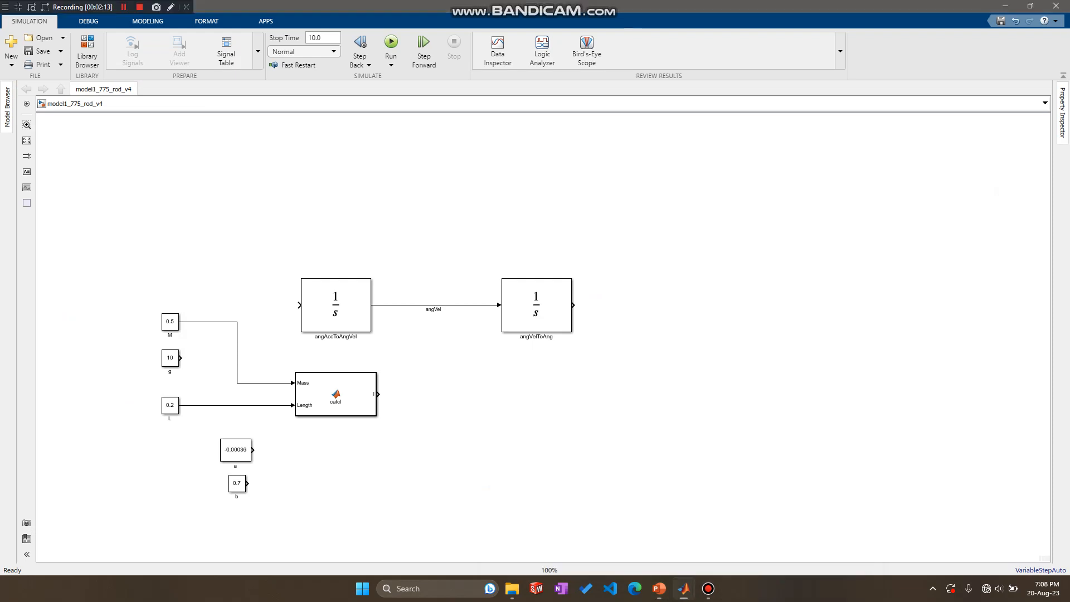
Move the constant block a above the two integrator blocks.
left_click_drag(235, 449, 383, 226)
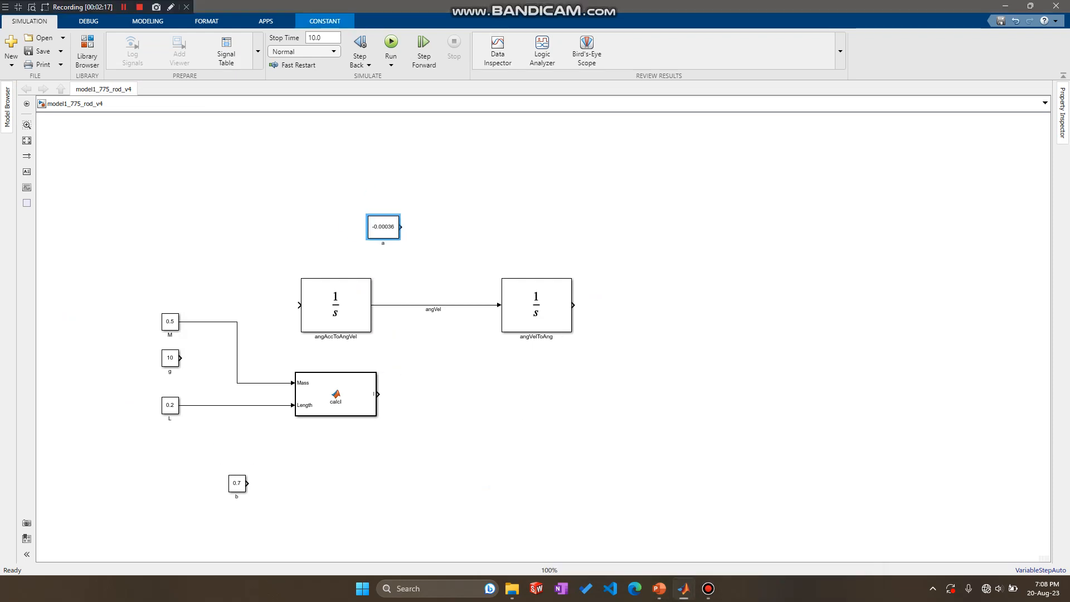
left_click(404, 264)
left_click(391, 304)
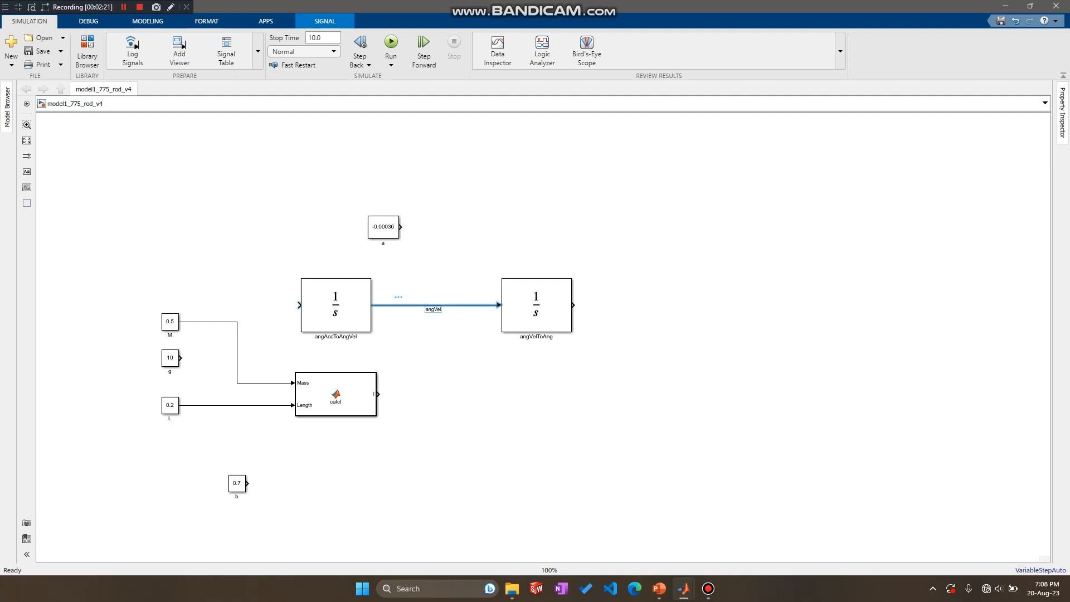
mouse_move(450, 304)
left_mouse_down()
mouse_move(450, 230)
mouse_move(470, 236)
mouse_move(450, 238)
left_mouse_up()
left_click(477, 238)
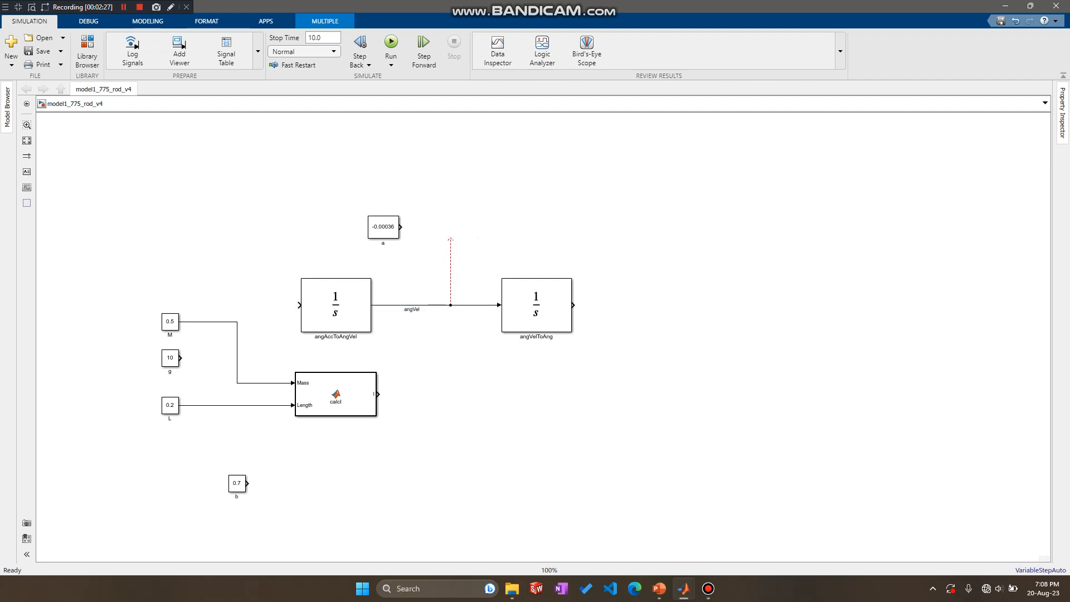
left_click(450, 271)
left_click(475, 288)
left_click(451, 271)
left_click(475, 288)
left_click(450, 269)
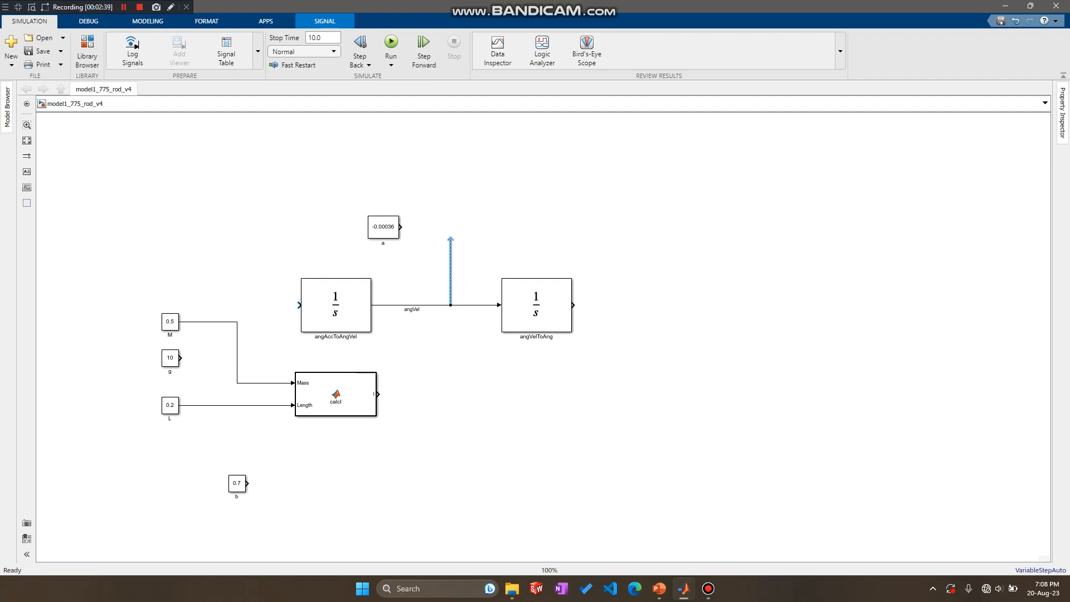
key("Escape")
left_click(450, 264)
key("Delete")
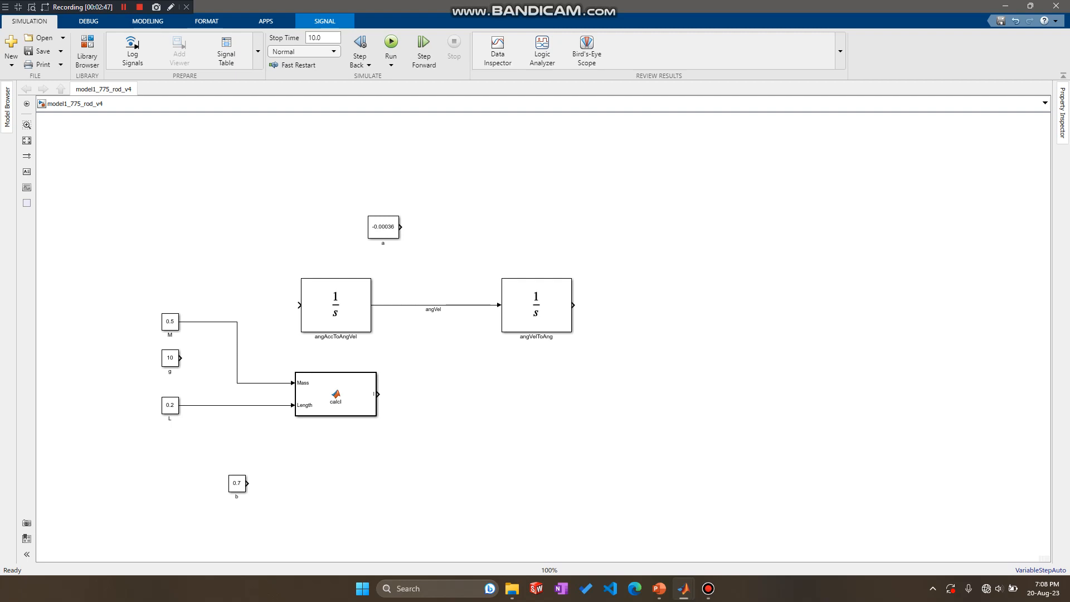
Add a Divide block above the angVelToAng integrator and enlarge it to about the integrator's size.
double_click(564, 179)
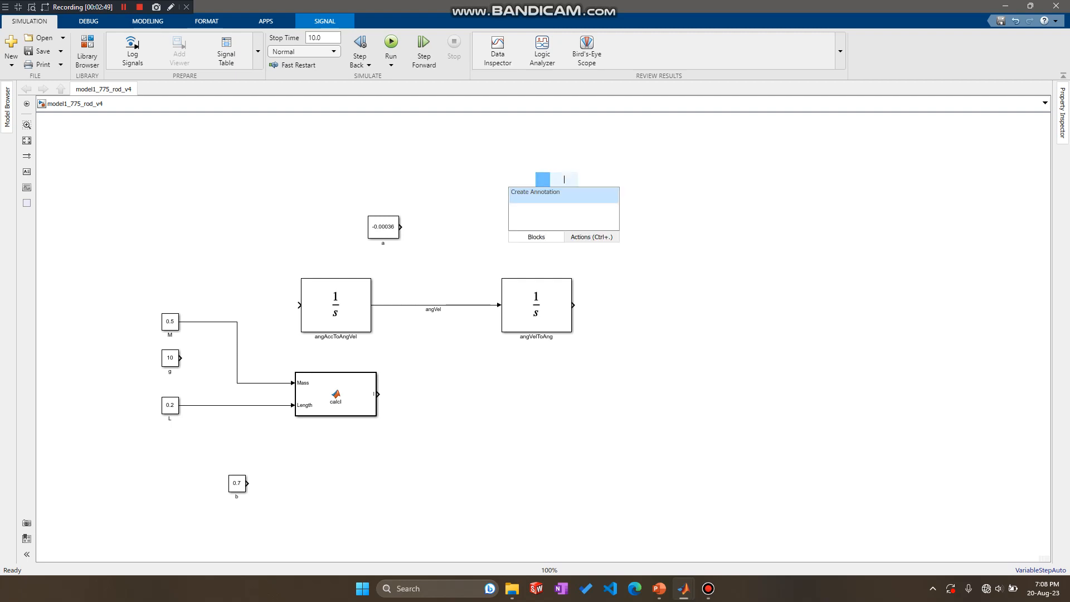
type("di")
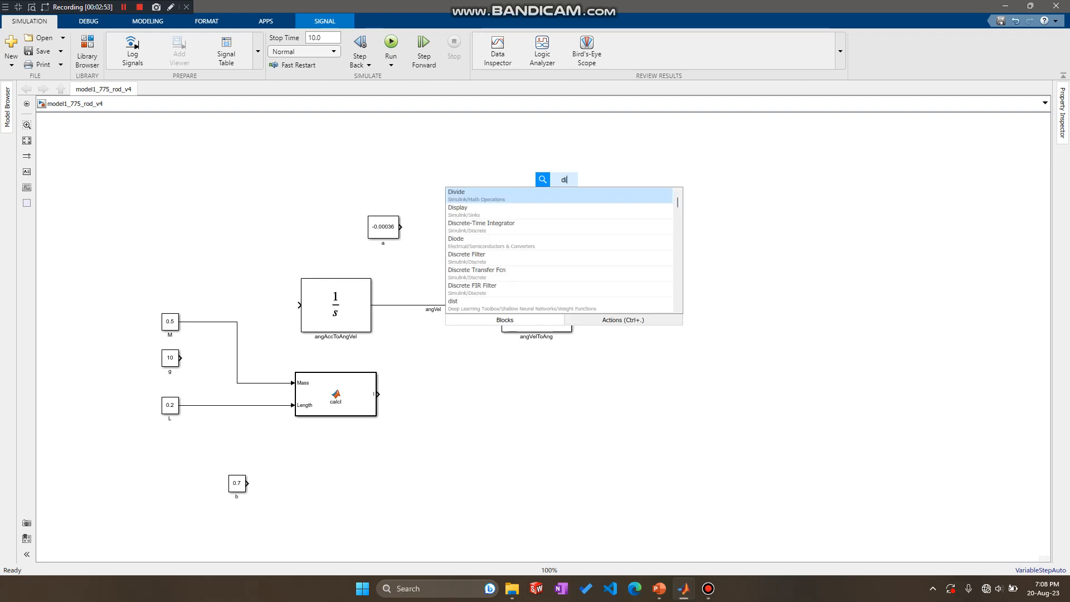
key("Return")
left_click_drag(563, 183, 555, 232)
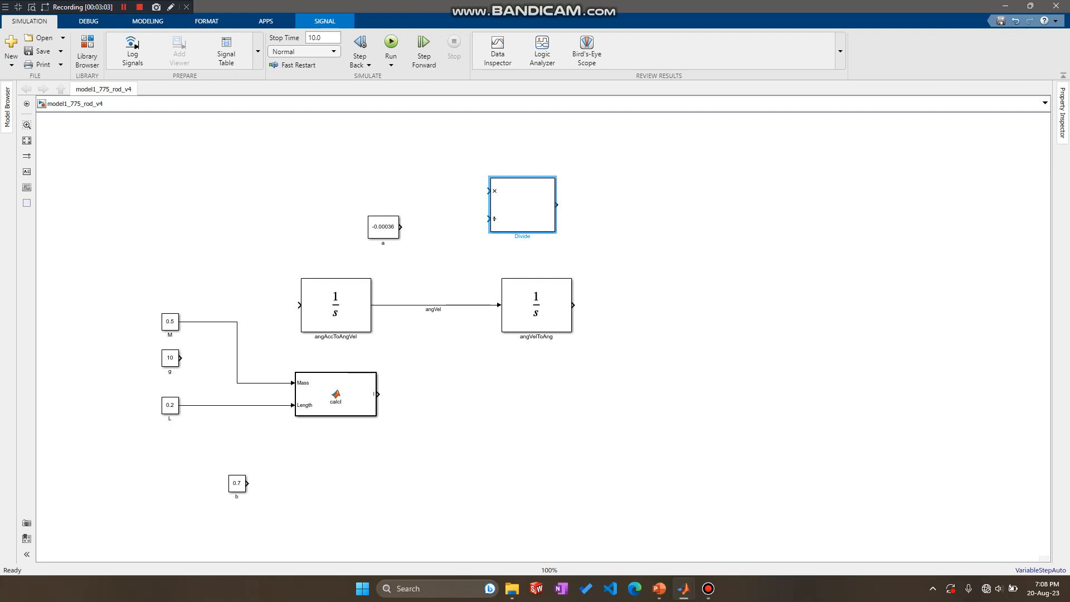
Set the Divide block's number of inputs to ** with element-wise multiplication.
double_click(522, 205)
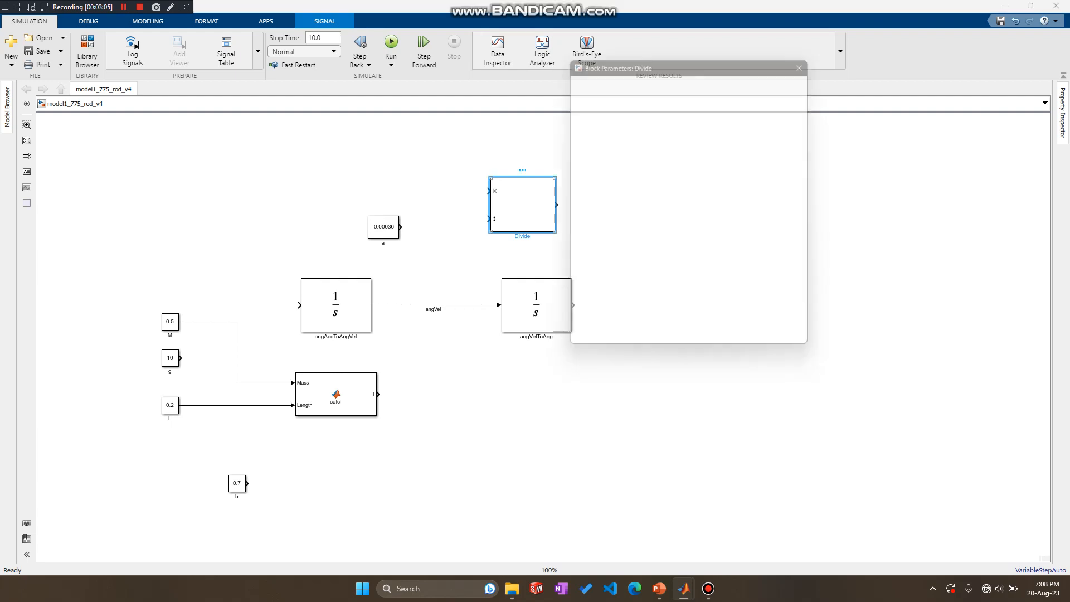
left_click(590, 231)
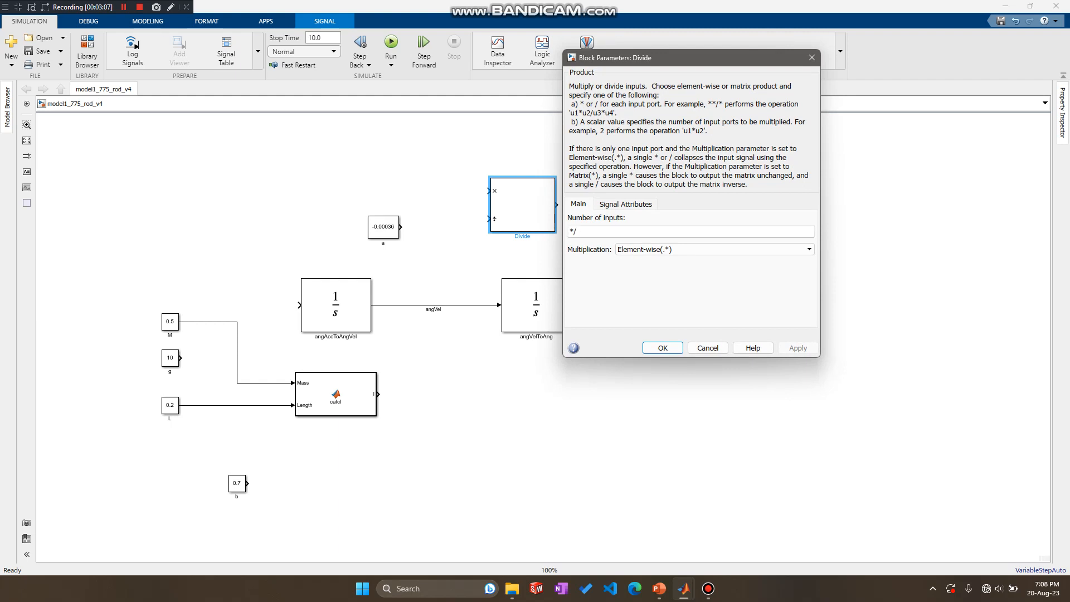
double_click(573, 232)
key("BackSpace")
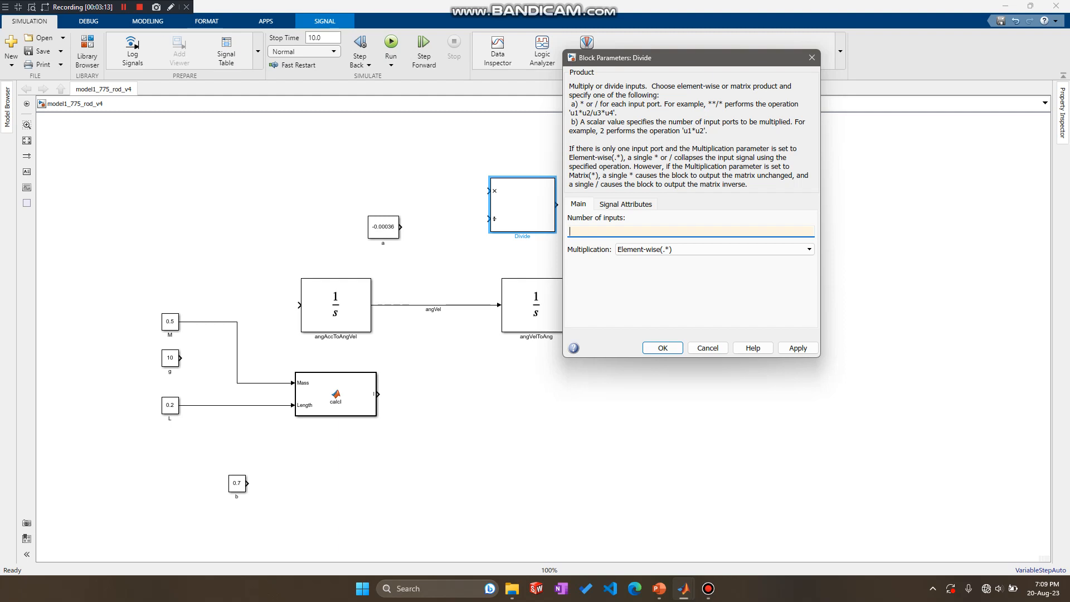
type("**")
key("Tab")
left_click(713, 249)
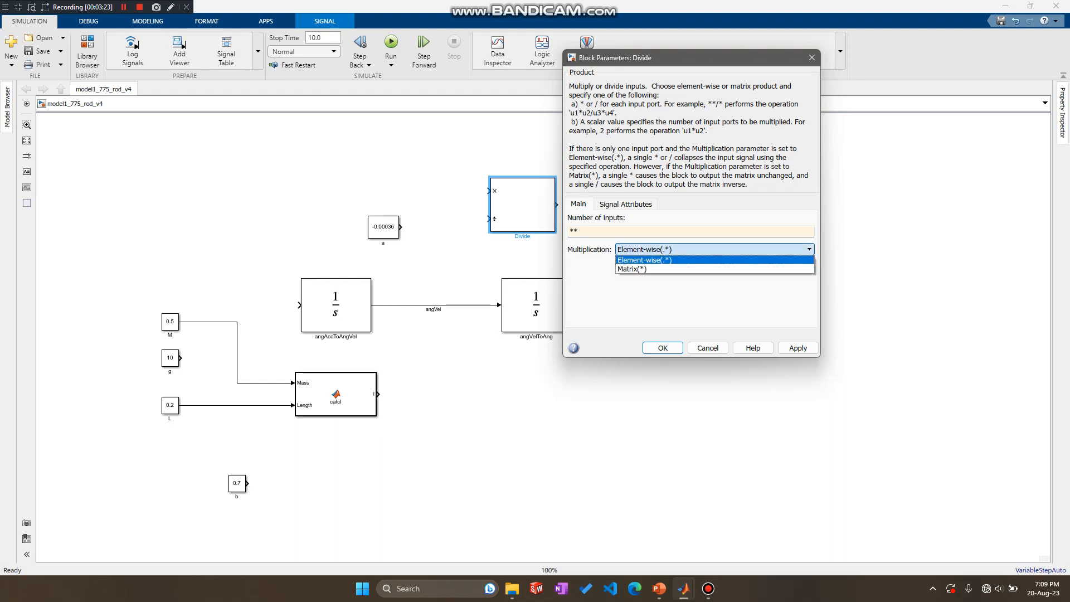
left_click(644, 260)
left_click(797, 348)
left_click(663, 348)
left_click(610, 245)
Move the product block slightly down, connect constant a to its first input, and align a so the line runs straight.
left_click_drag(523, 205, 520, 227)
left_click(451, 237)
left_click_drag(400, 227, 486, 212)
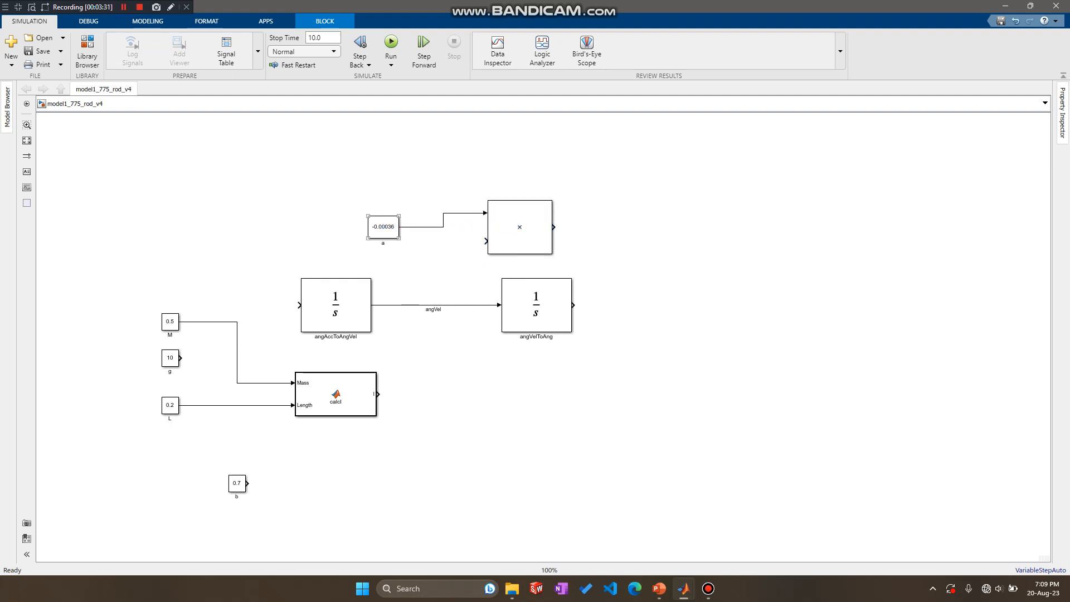
left_click(383, 227)
left_click_drag(383, 227, 383, 212)
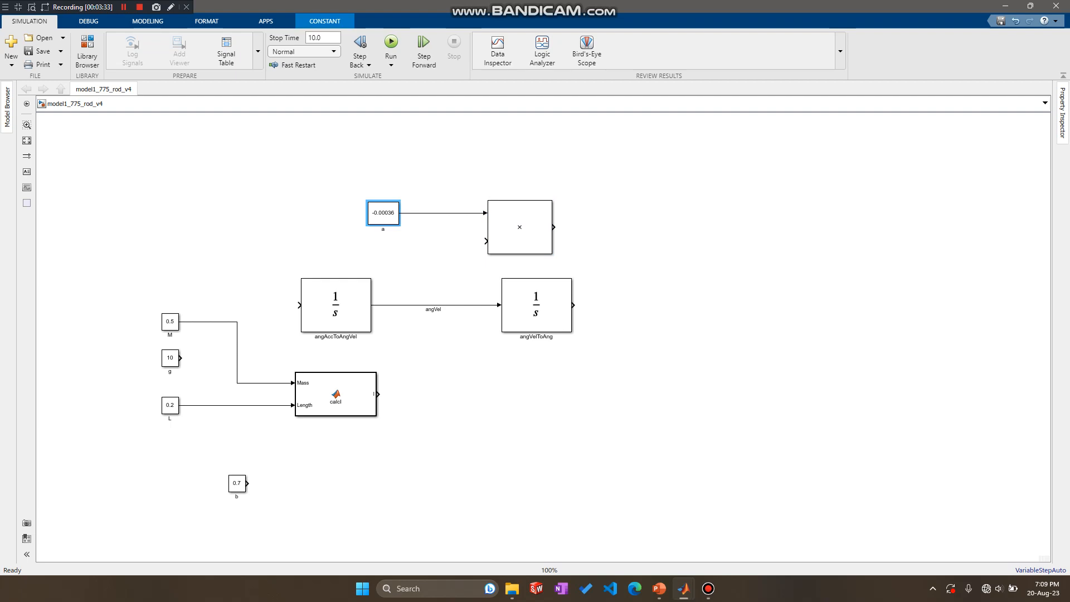
Branch the angVel signal to the second input of the upper product block.
left_click_drag(407, 305, 486, 241)
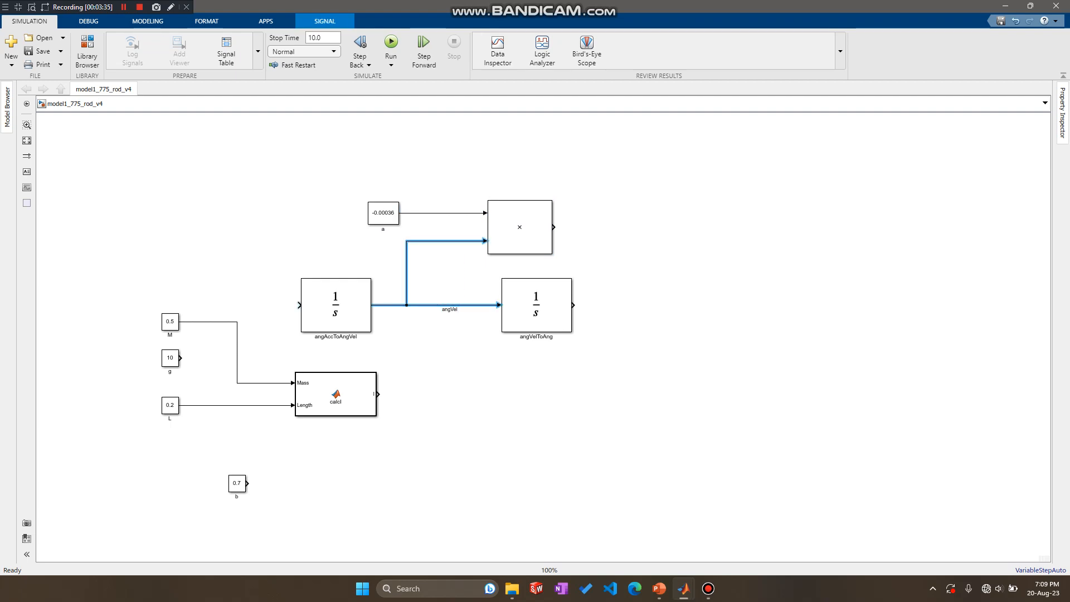
left_click(521, 229)
left_click(686, 221)
left_click_drag(554, 227, 728, 227)
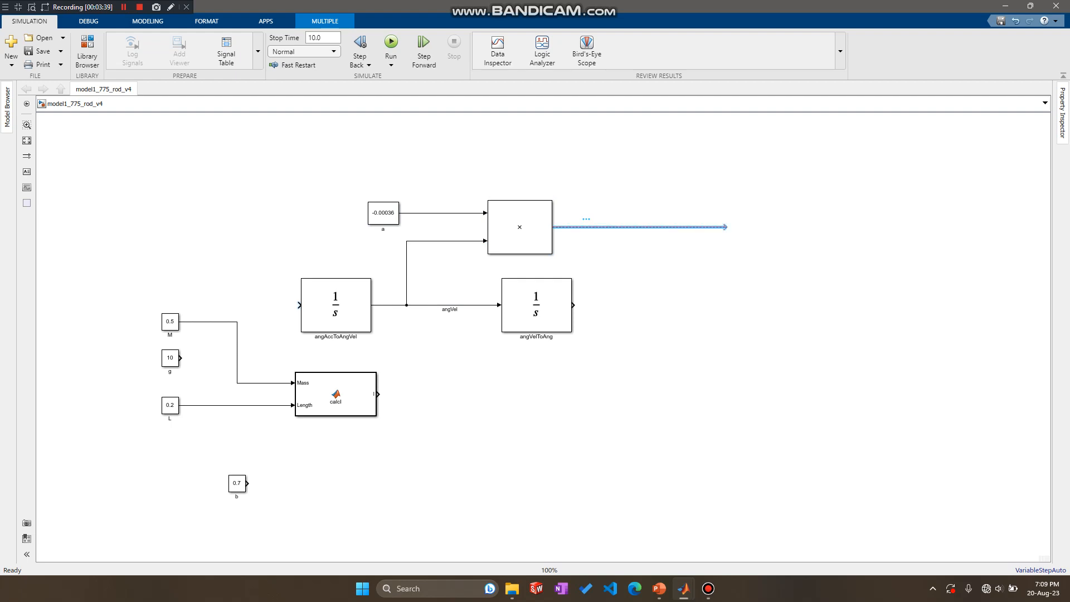
left_click(669, 256)
left_click(639, 226)
key("Delete")
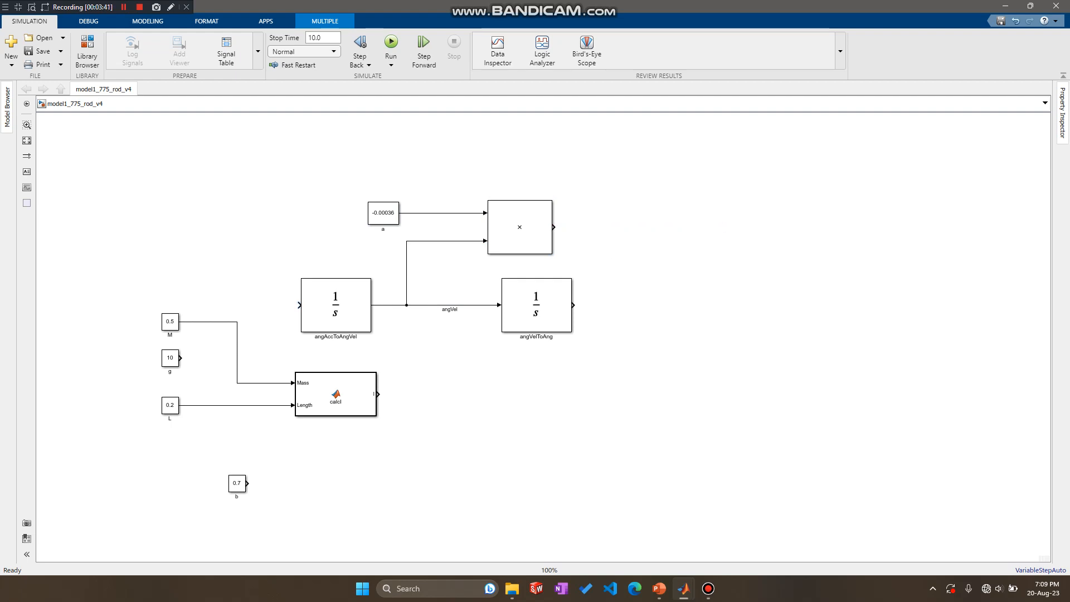
Switch to PowerPoint to check the Step 3 slide on the ODE terms, and return to the Simulink model.
left_click(659, 589)
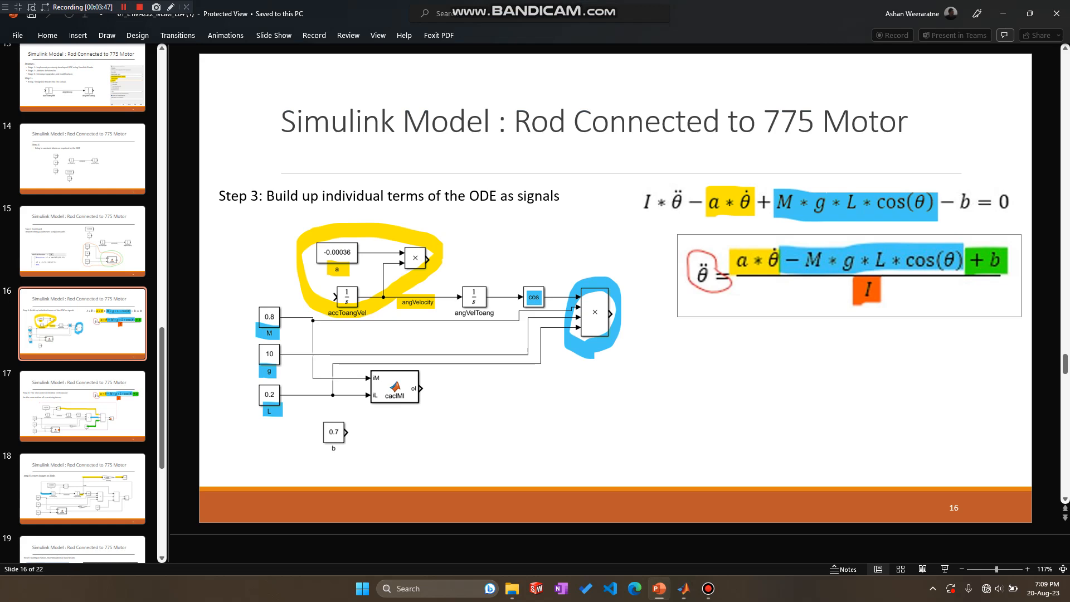
left_click(1003, 14)
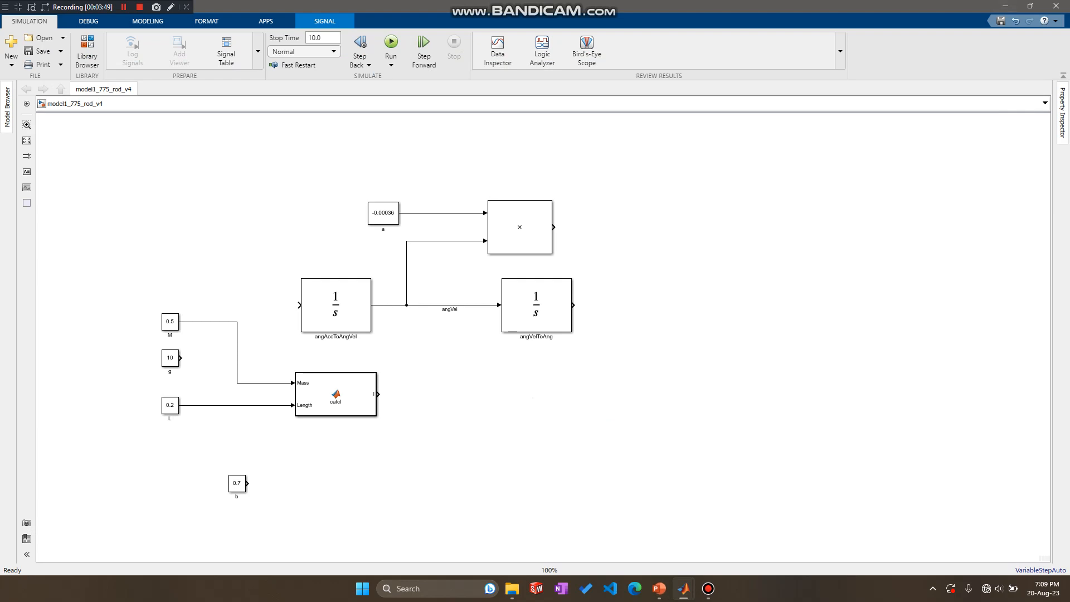
left_click_drag(574, 305, 631, 305)
left_click(619, 326)
left_click(602, 305)
key("Delete")
Add a Cos block beside the angVelToAng integrator and connect the integrator's output to it.
left_click(536, 312)
left_click(647, 276)
double_click(628, 294)
type("cos")
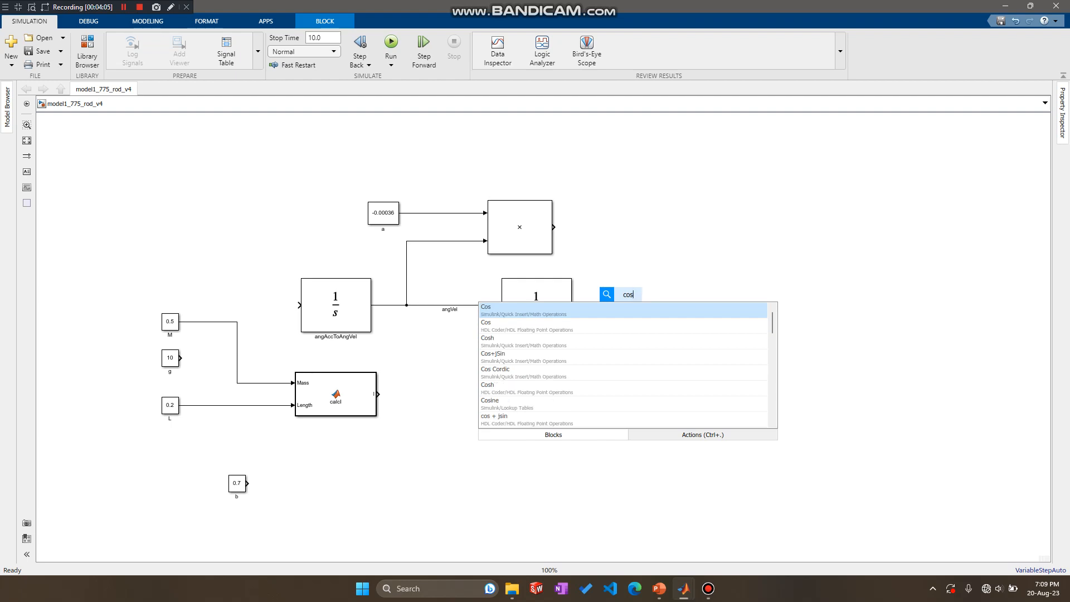
key("Return")
mouse_move(636, 309)
left_mouse_down()
mouse_move(652, 319)
mouse_move(599, 305)
mouse_move(624, 305)
left_mouse_up()
left_click(591, 305)
left_click(701, 201)
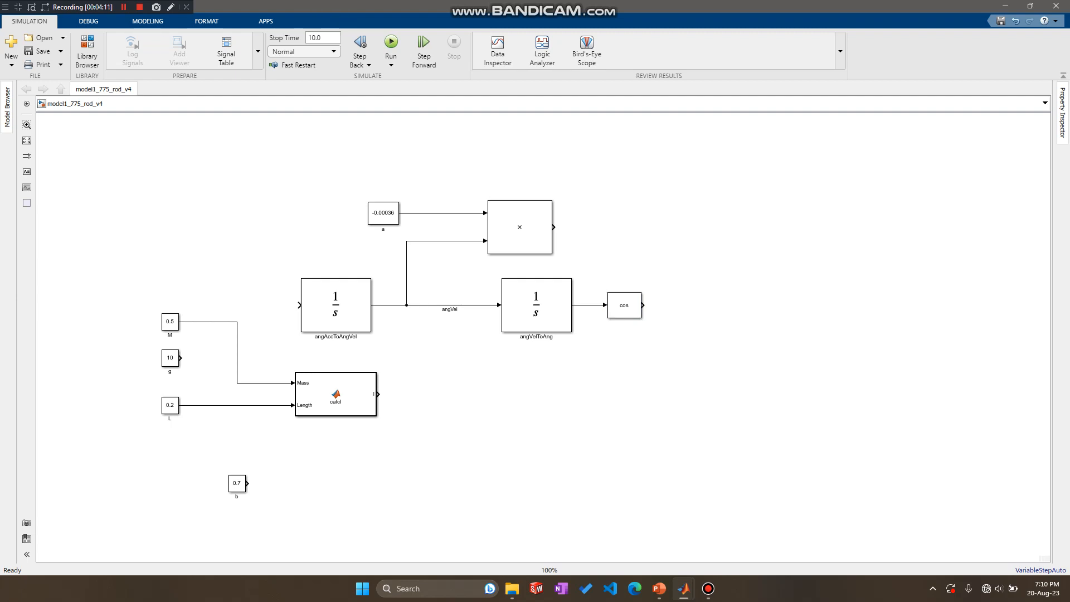
left_click_drag(643, 305, 698, 305)
left_click(670, 305)
left_click(696, 251)
left_click(624, 306)
left_click(170, 322)
left_click(170, 358)
left_click(170, 405)
left_click(201, 446)
left_click(670, 305)
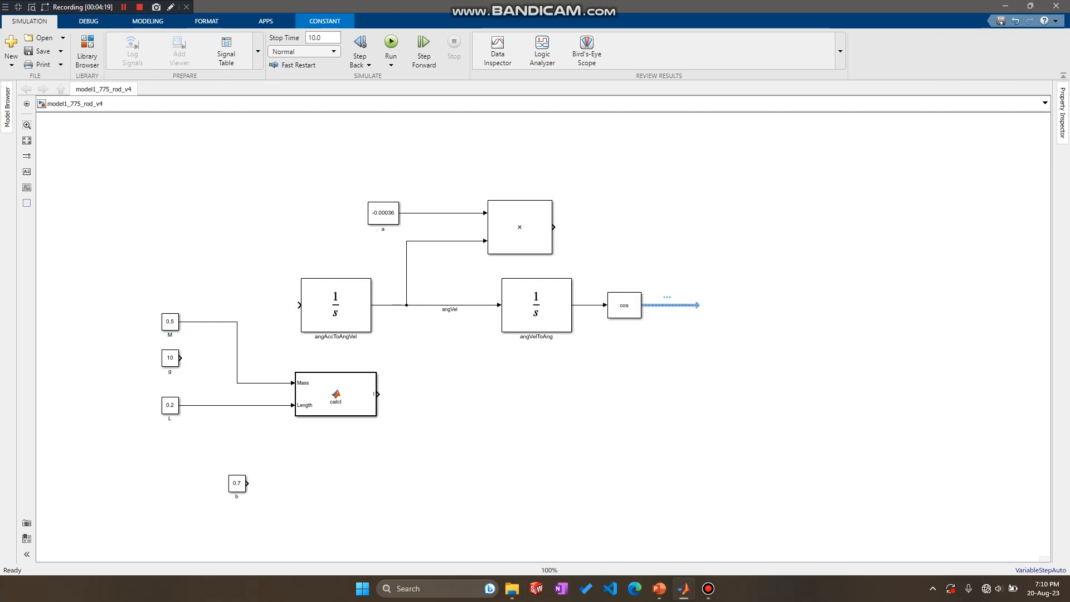
key("Delete")
Add a second Divide block and place it on the output side of the cos block.
double_click(620, 348)
type("divide")
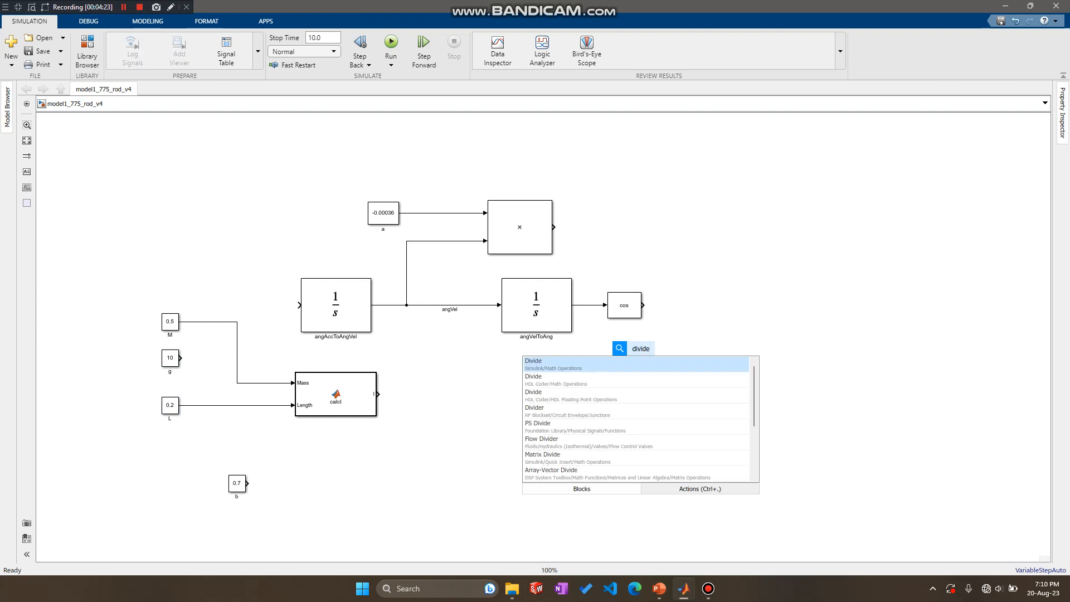
key("Return")
left_click_drag(641, 353, 724, 320)
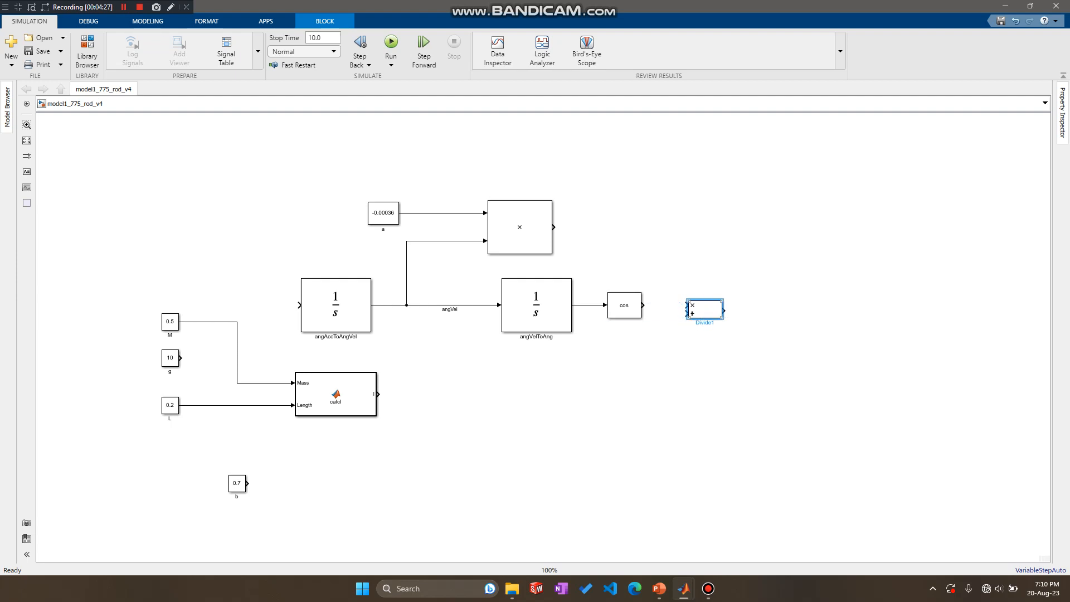
Set the second Divide block's number of inputs to ****.
double_click(705, 310)
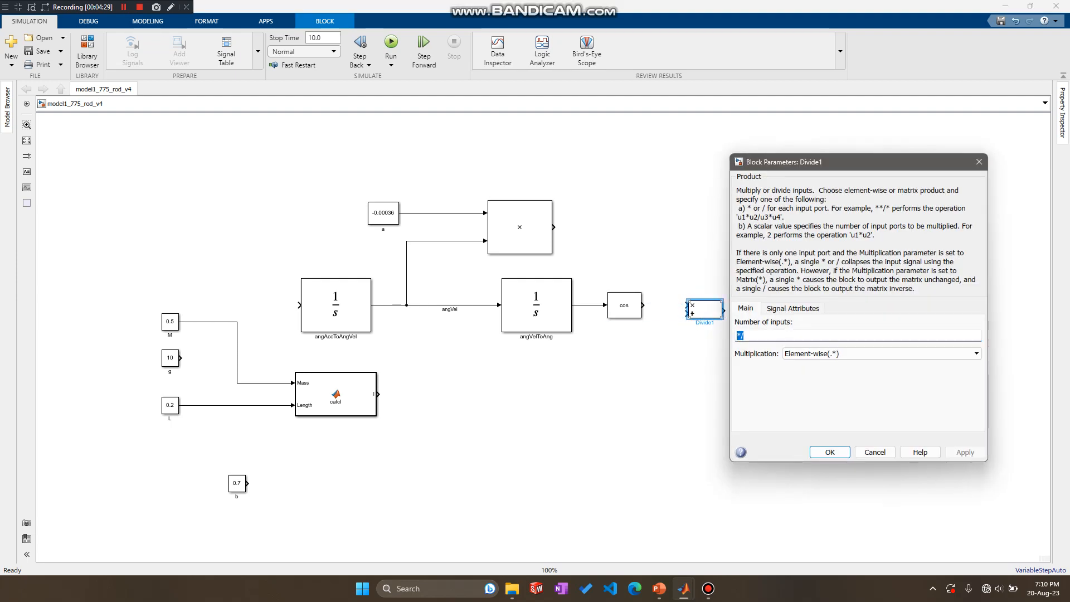
key("BackSpace")
type("***")
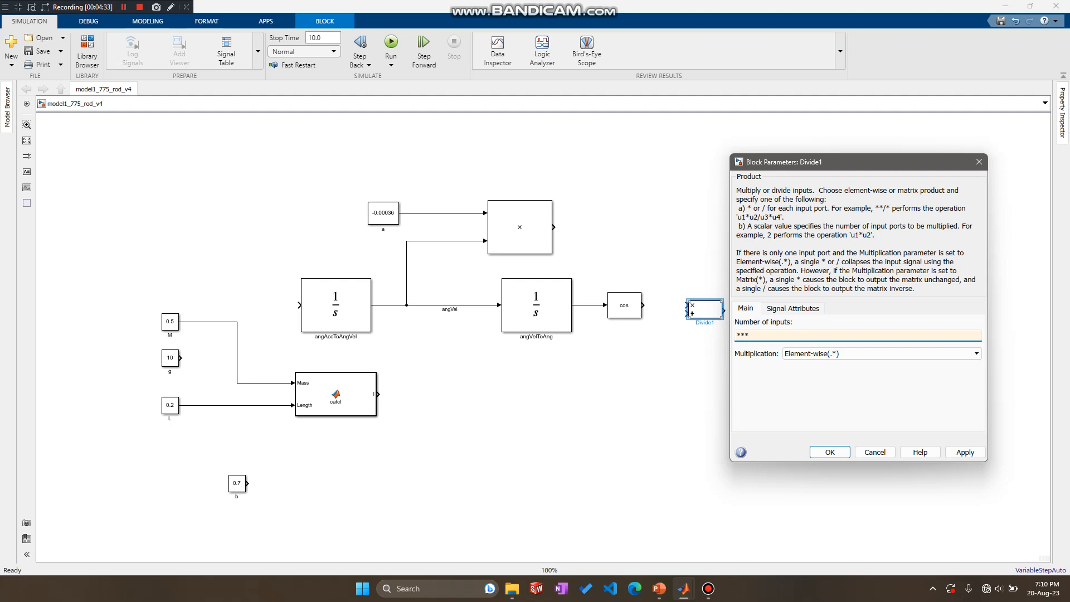
type("*")
left_click(965, 452)
left_click(830, 452)
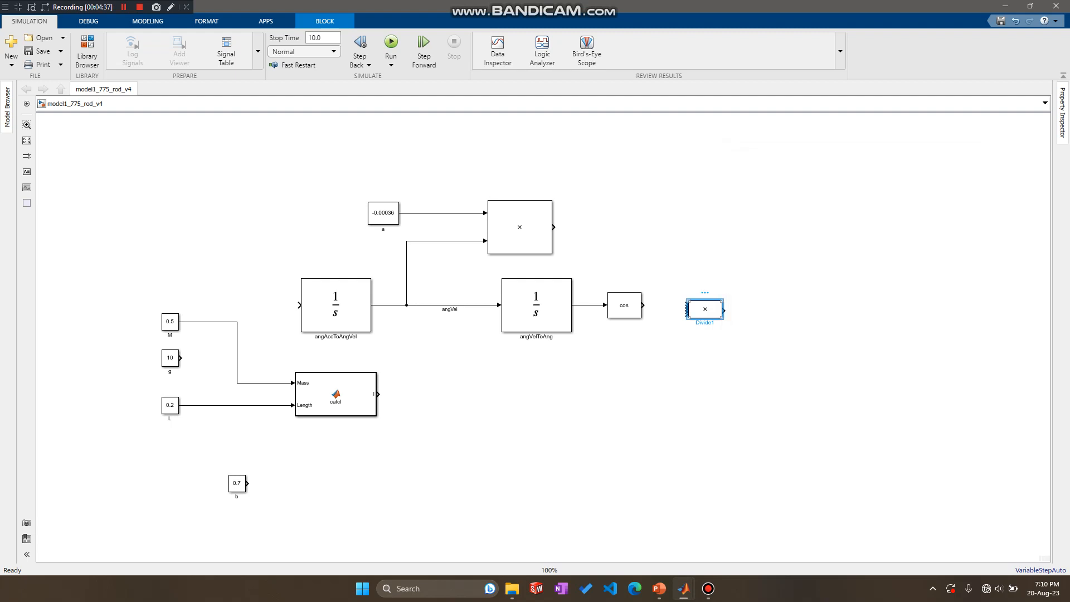
left_click_drag(723, 310, 736, 388)
double_click(733, 355)
key("Escape")
left_click(736, 346)
key("Delete")
Stretch the four-input product block taller and connect the cos output in a straight line to its first input.
left_click(705, 310)
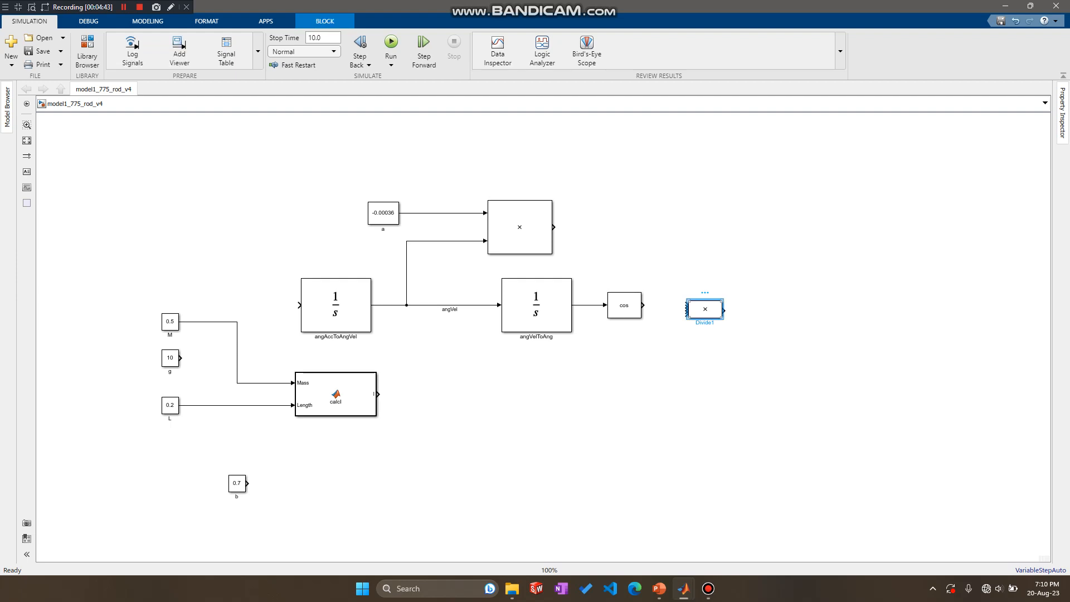
left_click_drag(723, 319, 728, 385)
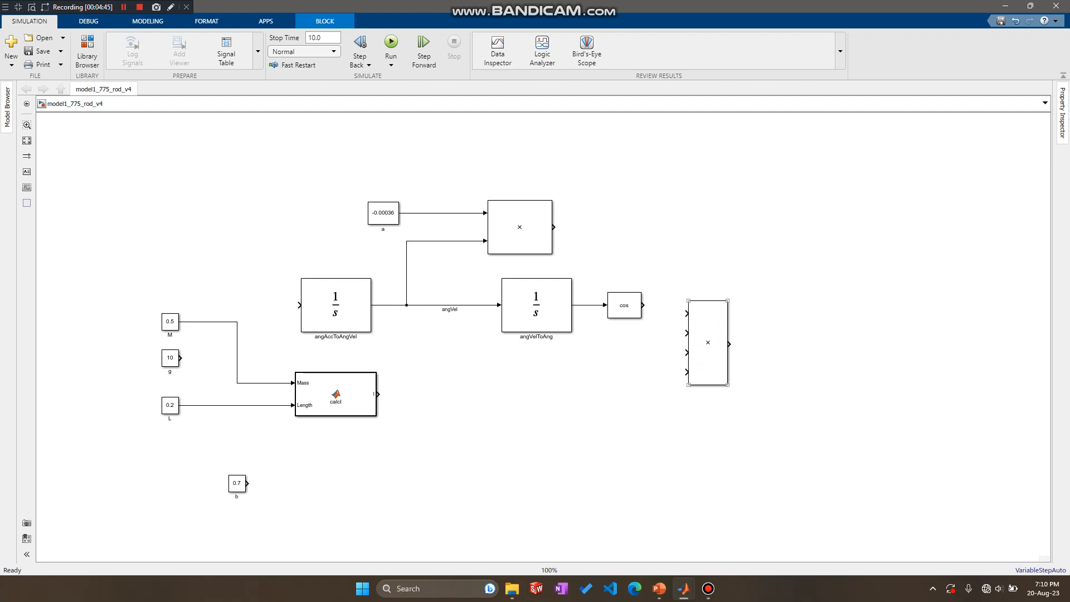
mouse_move(643, 306)
left_mouse_down()
mouse_move(687, 313)
mouse_move(706, 336)
left_mouse_up()
key("Escape")
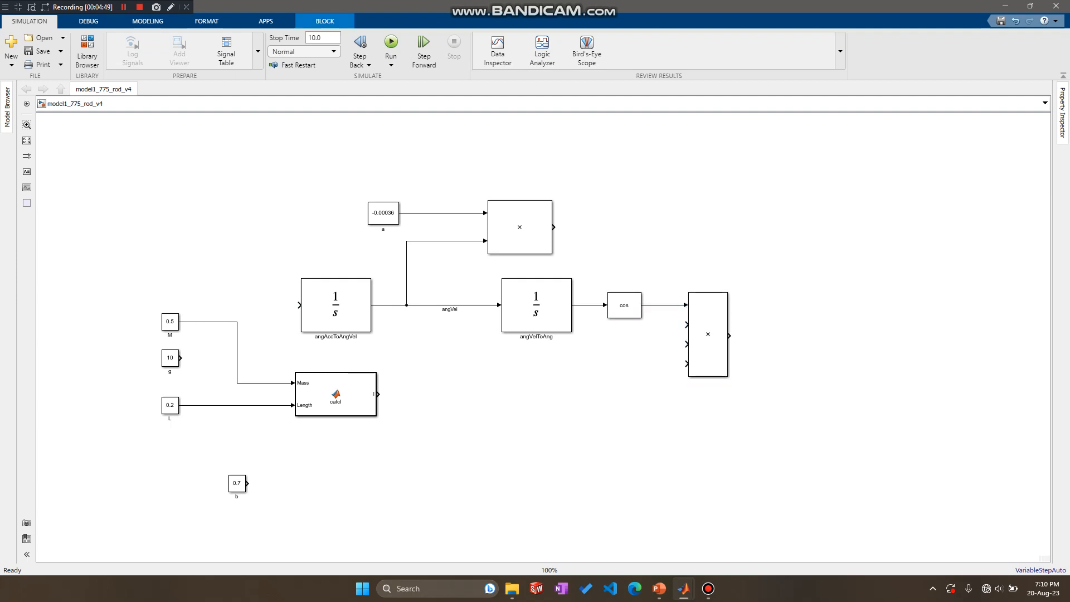
Branch the M signal to the second input of the four-input product block.
left_click_drag(238, 344, 708, 336)
left_click(722, 398)
Move constant g below the cos block and connect it to the four-input product block's third input.
left_click(170, 357)
left_click(195, 360)
left_click(170, 358)
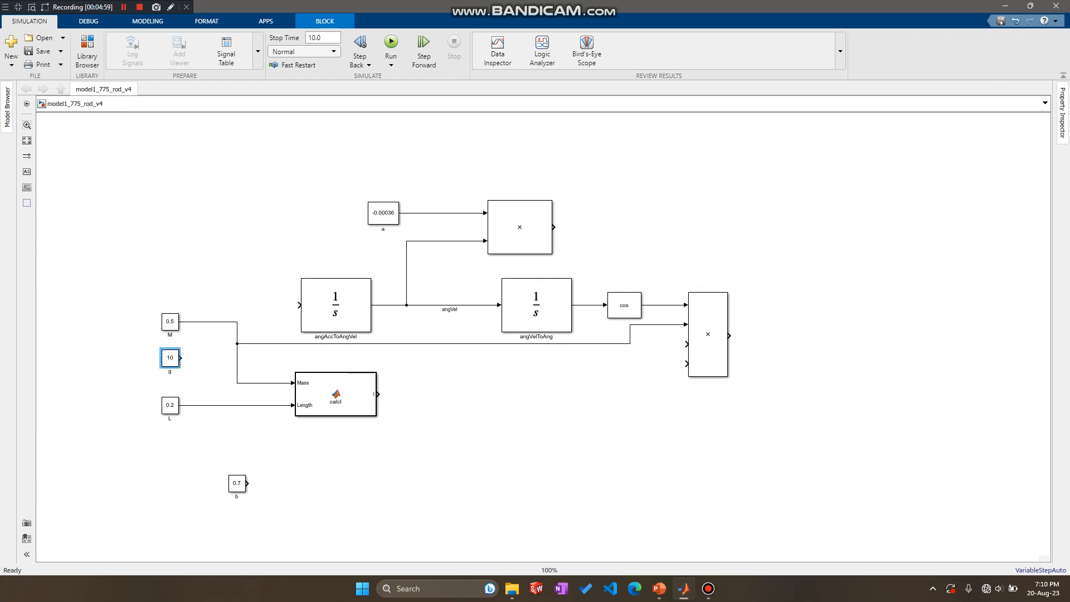
left_click_drag(170, 358, 687, 343)
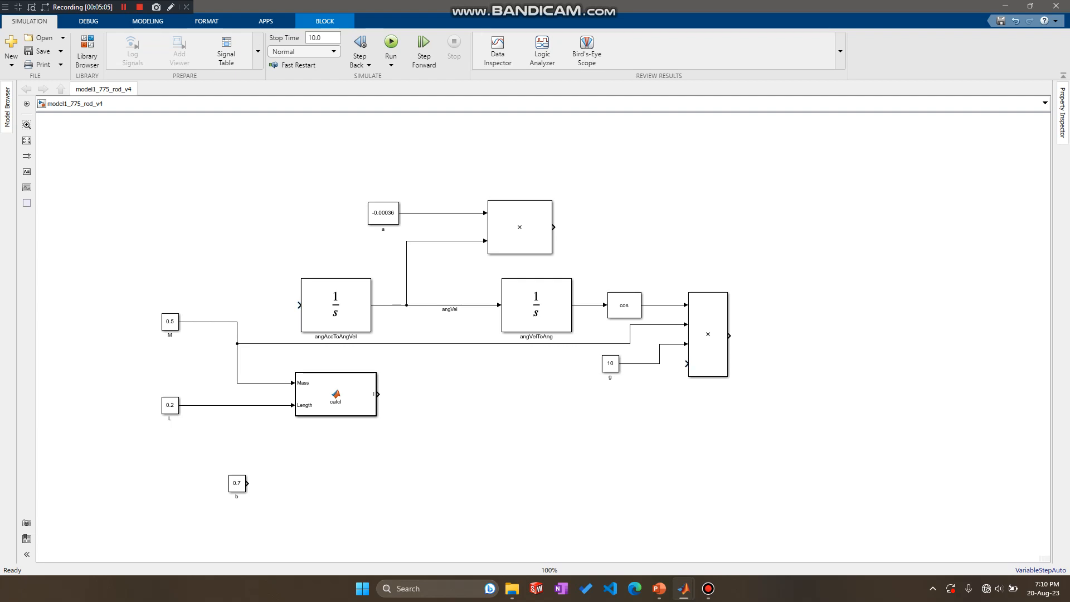
Branch the L signal to the four-input product block's fourth input and reroute the line beneath the MATLAB function block.
left_click_drag(251, 405, 686, 364)
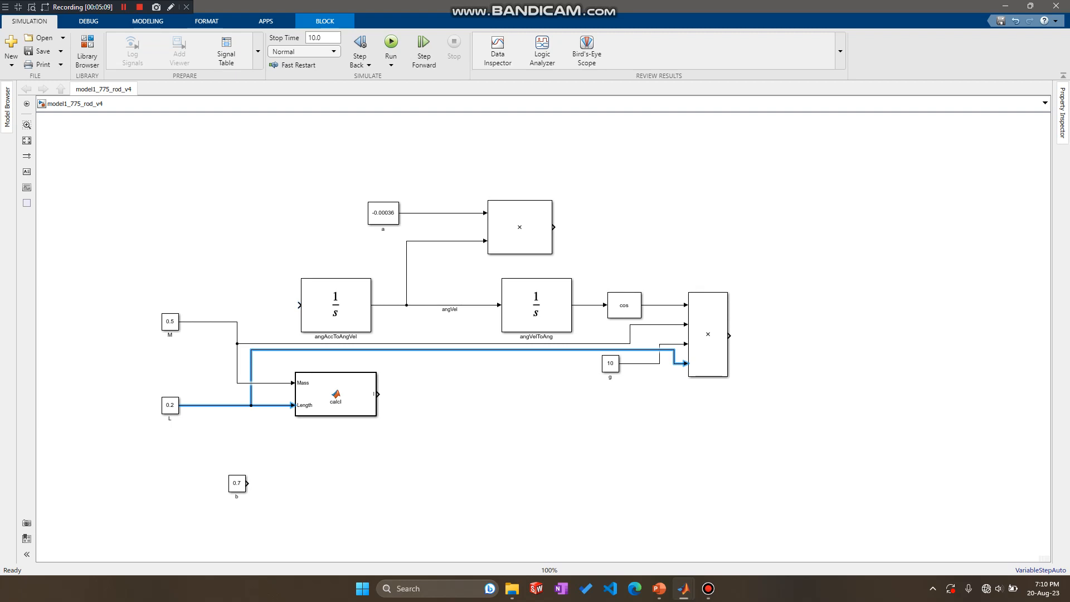
left_click_drag(462, 350, 463, 434)
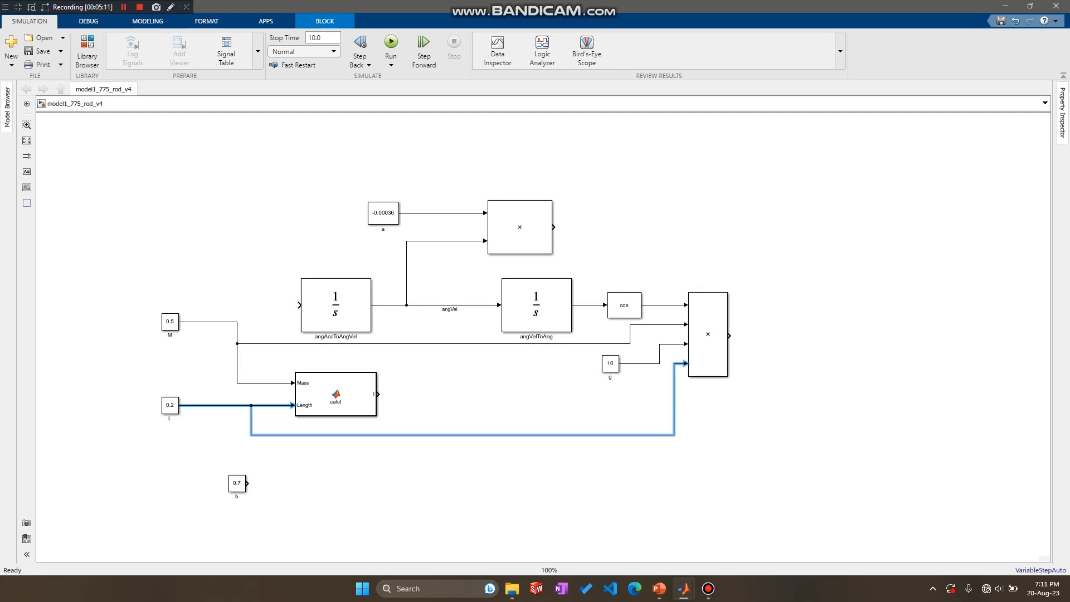
key("Escape")
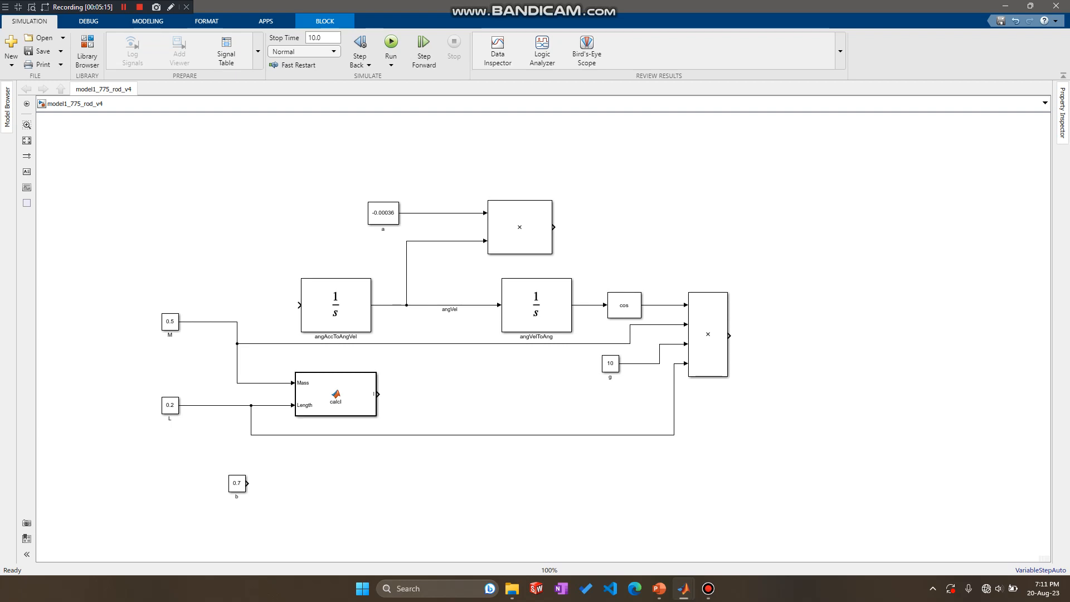
Switch to PowerPoint, review the rod model slides for Steps 3 to 5 against the ODE terms, and return to Simulink.
left_click(659, 588)
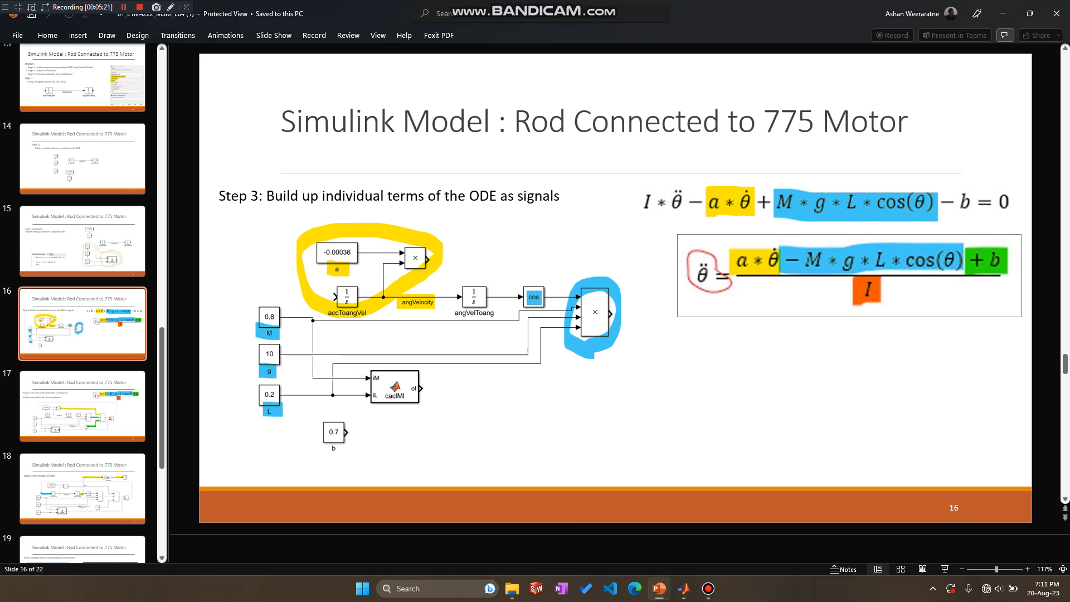
scroll(82, 460, "down", 1)
left_click(82, 460)
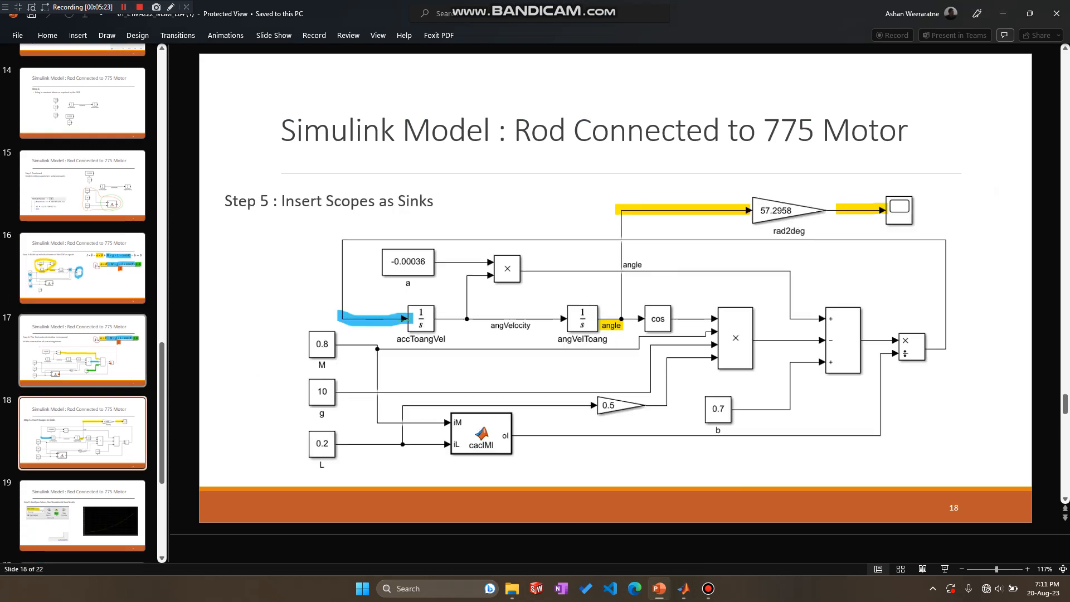
left_click(82, 357)
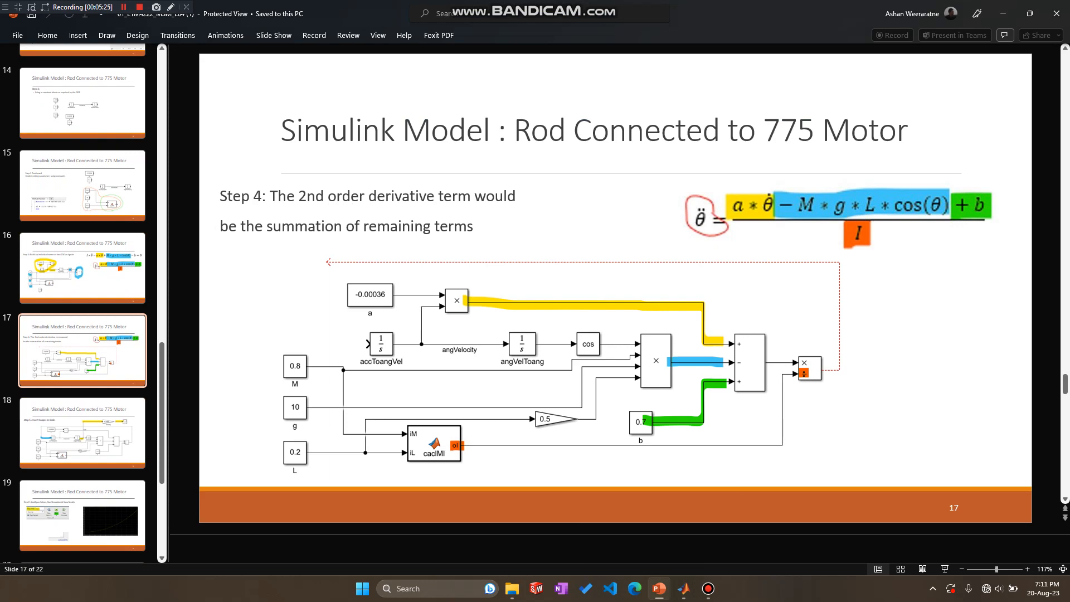
left_click(82, 269)
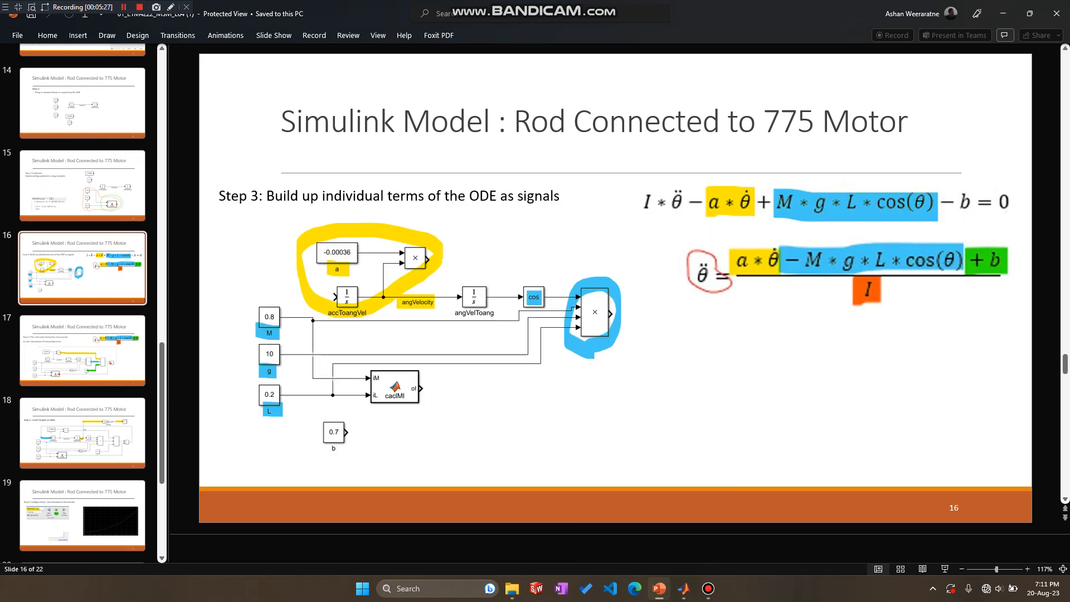
left_click(1003, 13)
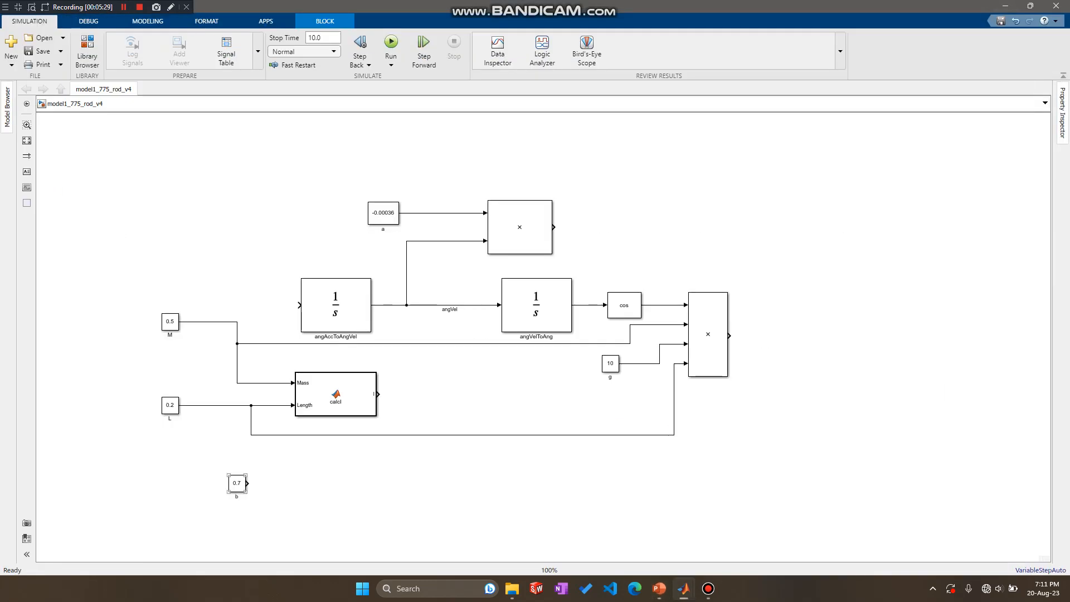
Move constant b below constant g and draw open-ended output lines from both product blocks and from b.
left_click_drag(237, 483, 627, 463)
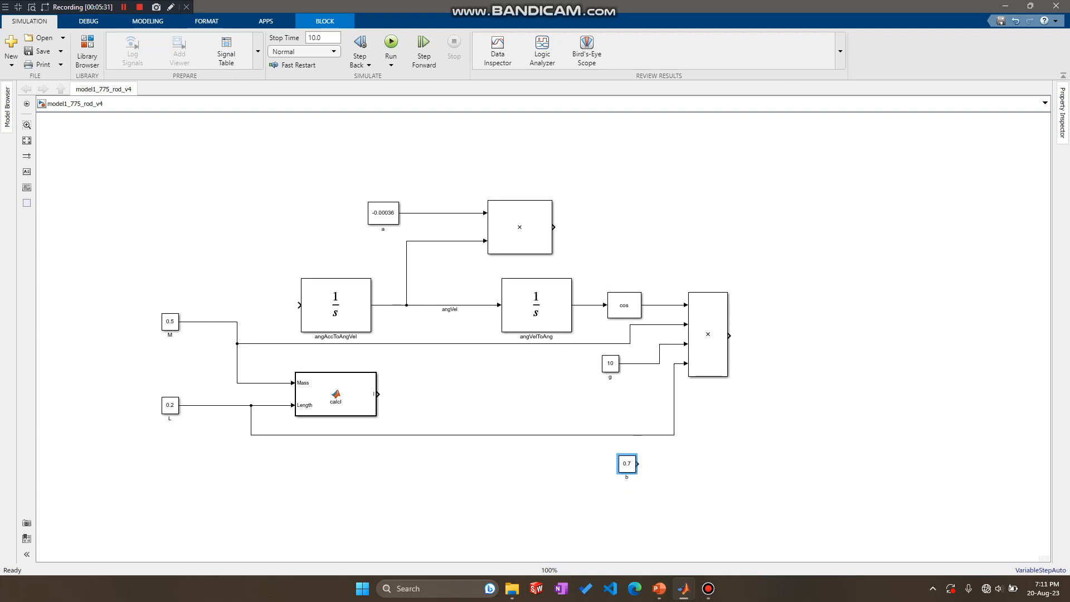
left_click_drag(554, 227, 612, 226)
left_click_drag(730, 335, 771, 336)
left_click_drag(637, 464, 732, 464)
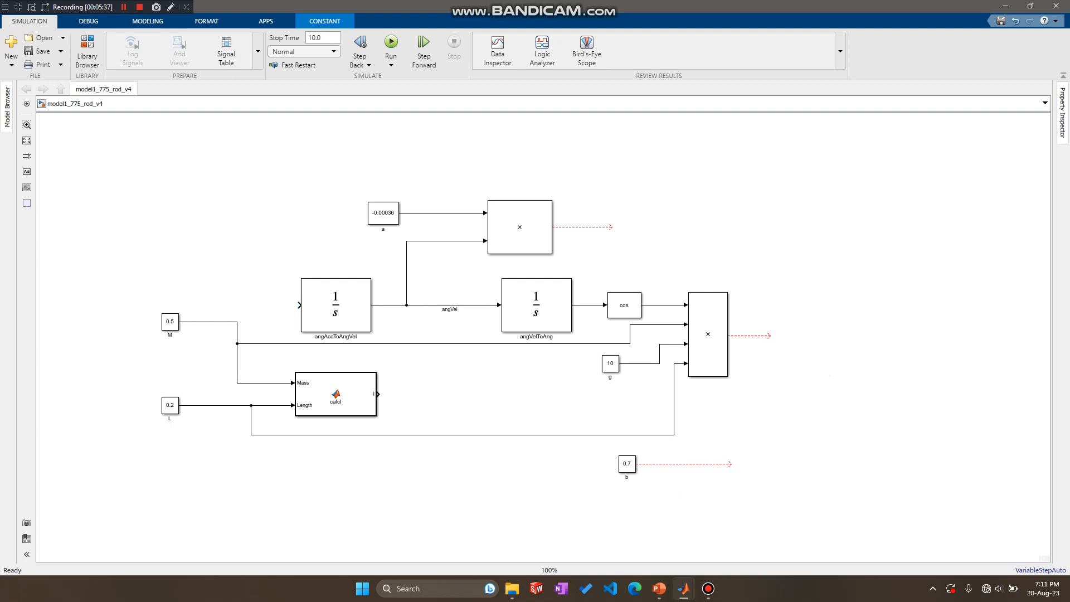
Switch to the PowerPoint lecture slides to check the ODE terms on the Step 3 slide.
mouse_move(659, 589)
left_click(658, 533)
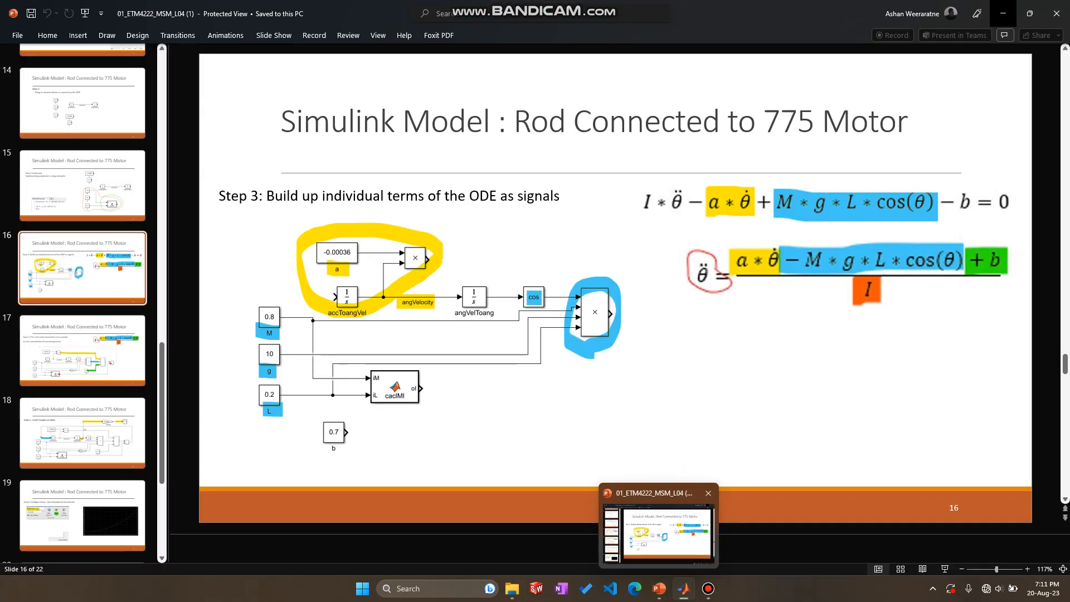